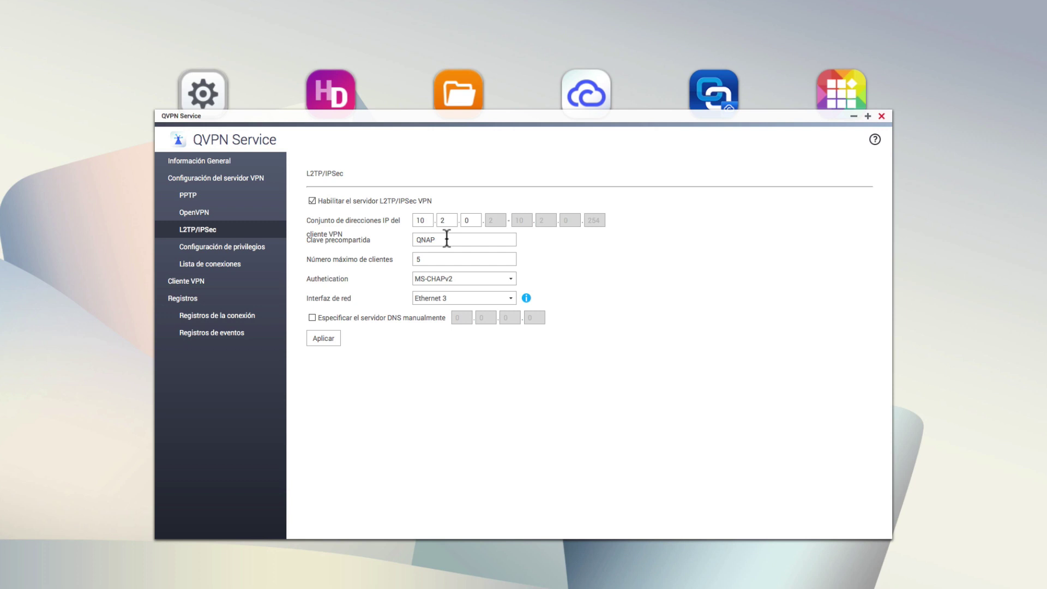
Step: Replace the Clave precompartida in the L2TP/IPsec server settings with the new pre-shared key
double_click(446, 238)
Step: Apply the L2TP/IPsec server settings and show the VPN users' privilege settings
left_click(324, 339)
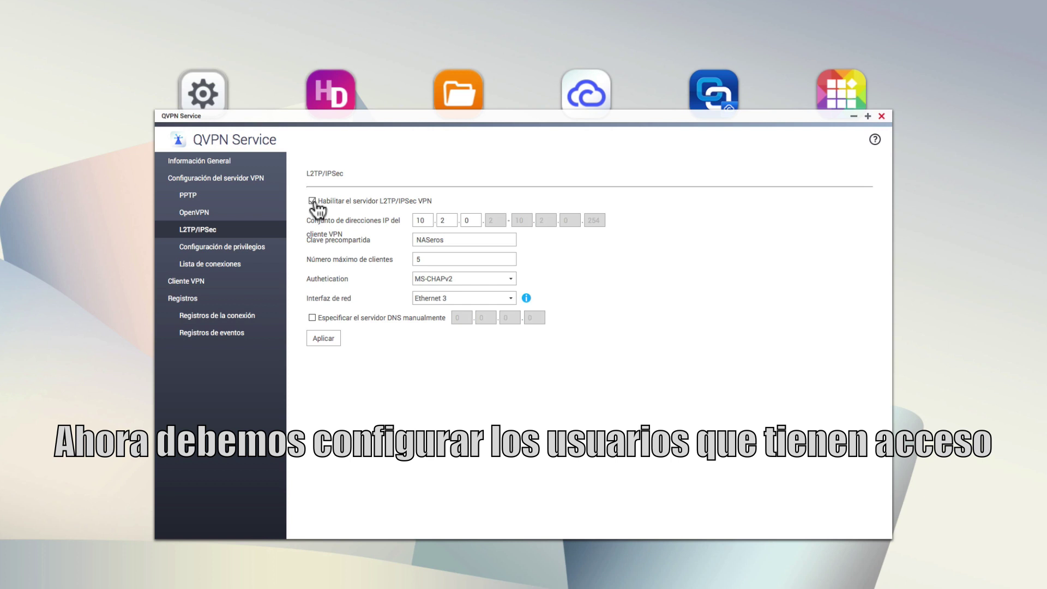
left_click(270, 253)
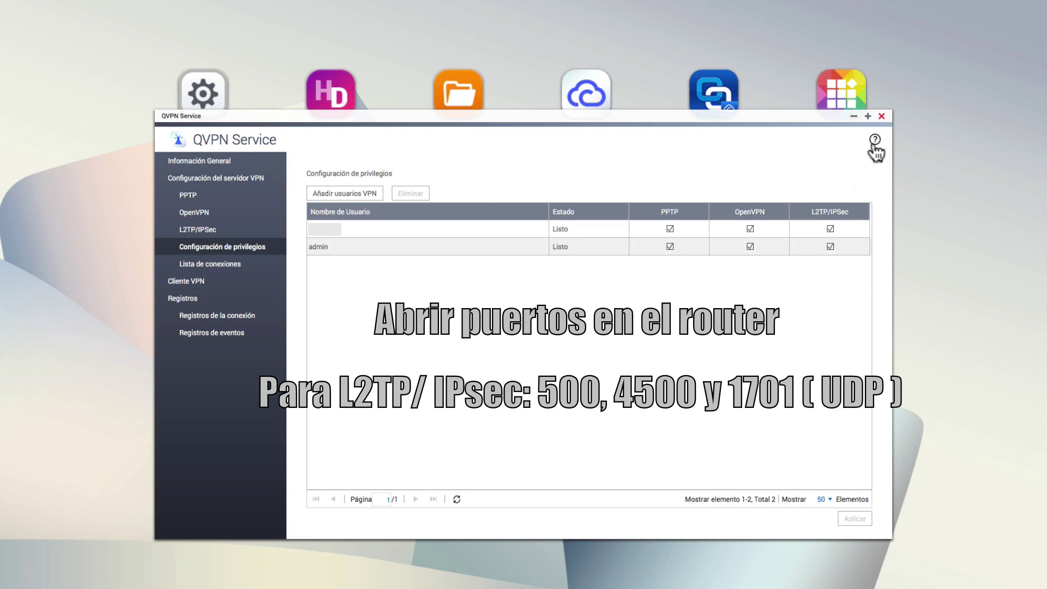
Step: Close the QVPN Service window to return to the QTS desktop
left_click(882, 116)
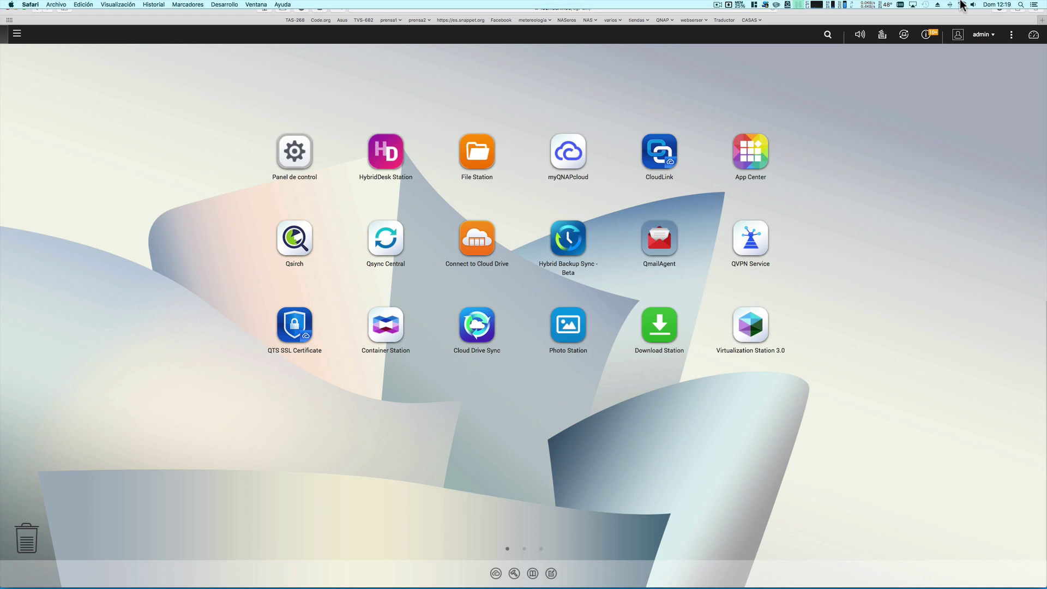
Step: Create a VPN service of type L2TP sobre IPSec named 'VPN (L2TP) QNAP' in Network preferences
left_click(962, 4)
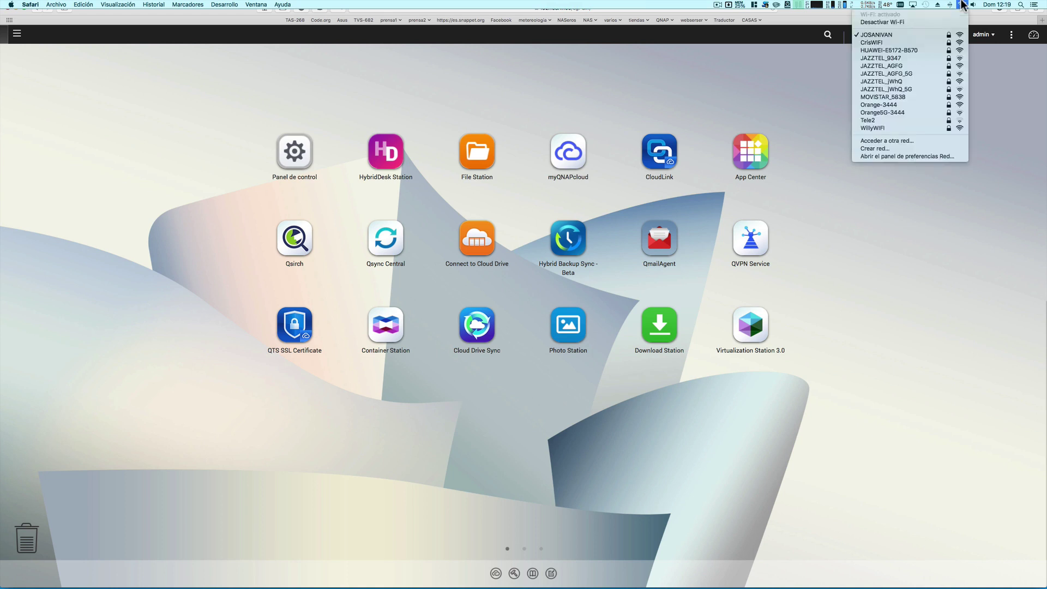
left_click(945, 156)
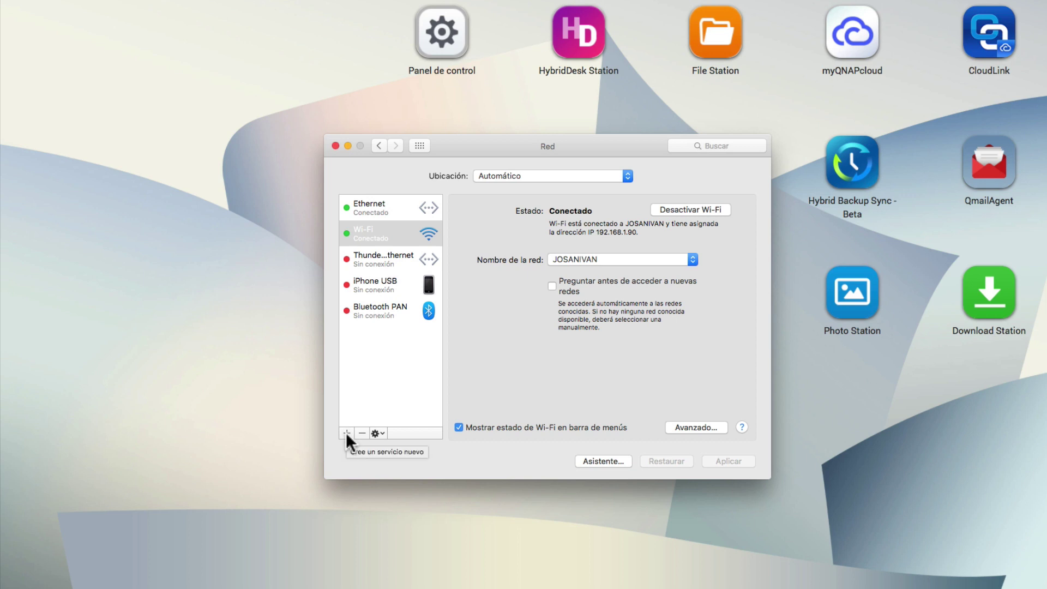
left_click(347, 432)
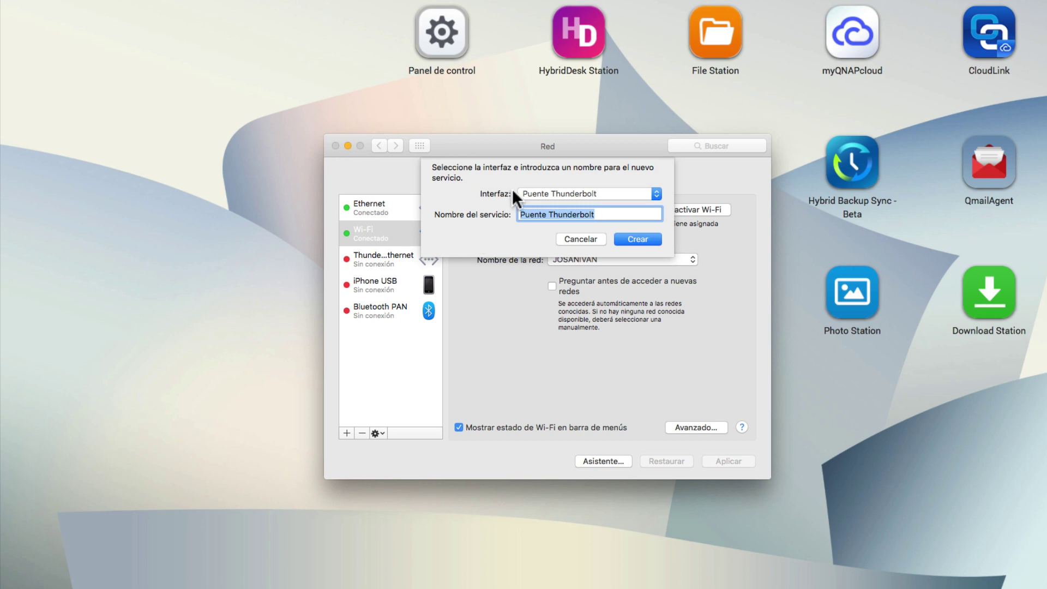
left_click(657, 194)
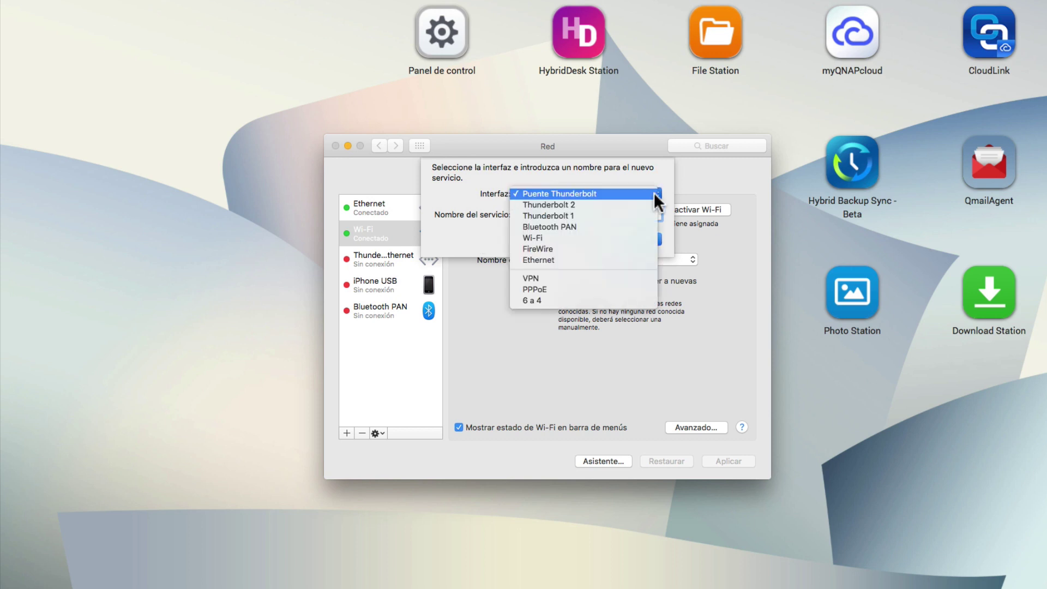
left_click(605, 276)
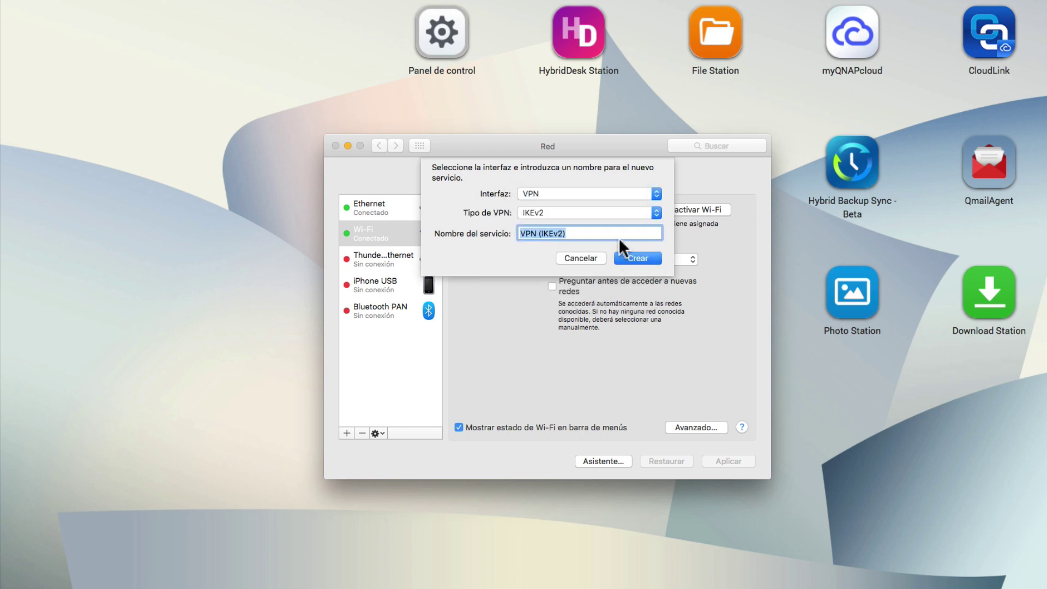
left_click(656, 212)
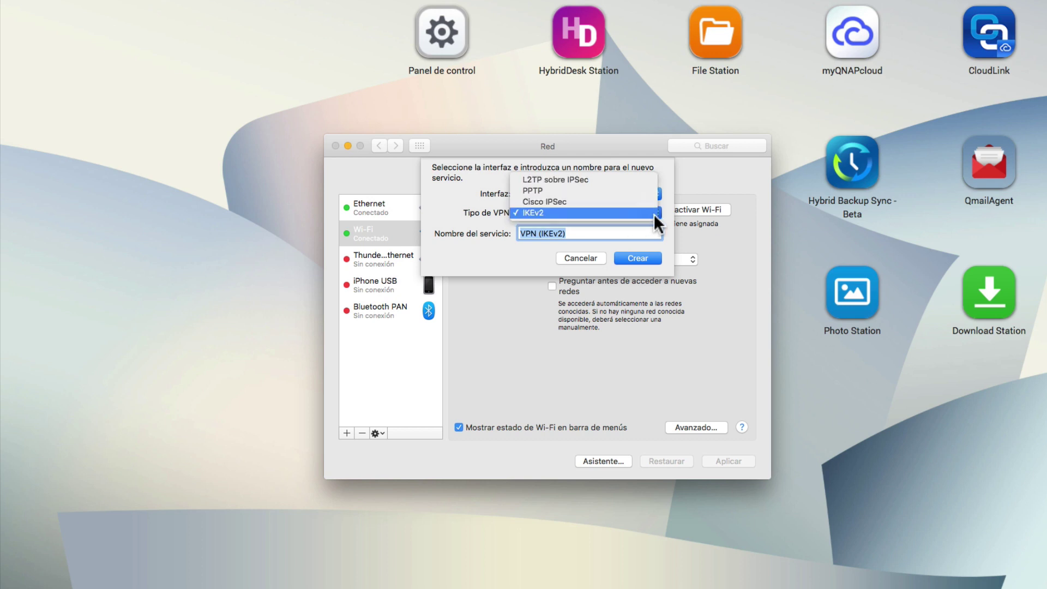
left_click(645, 178)
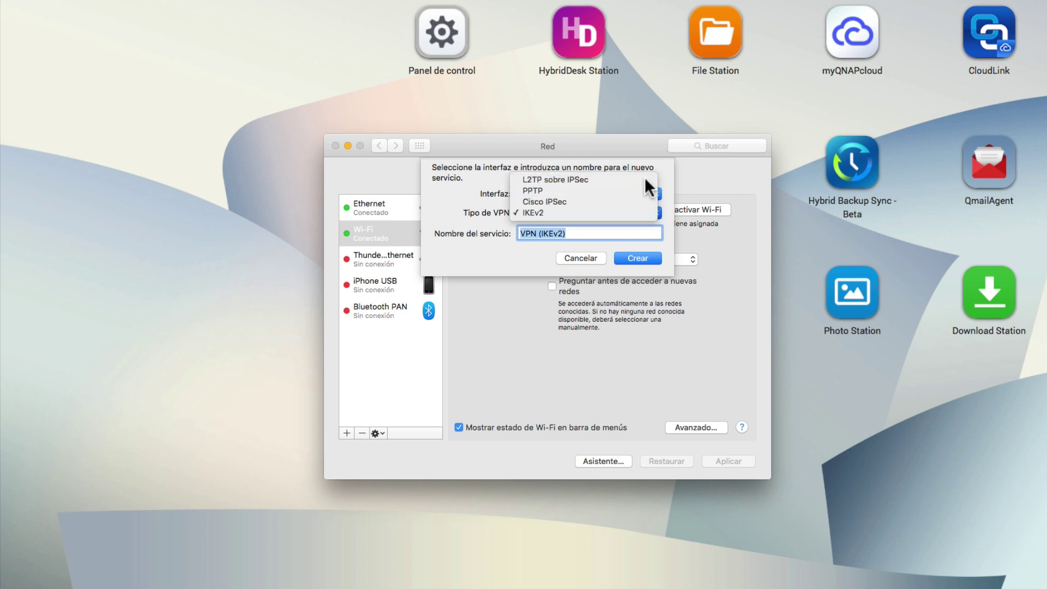
left_click(567, 234)
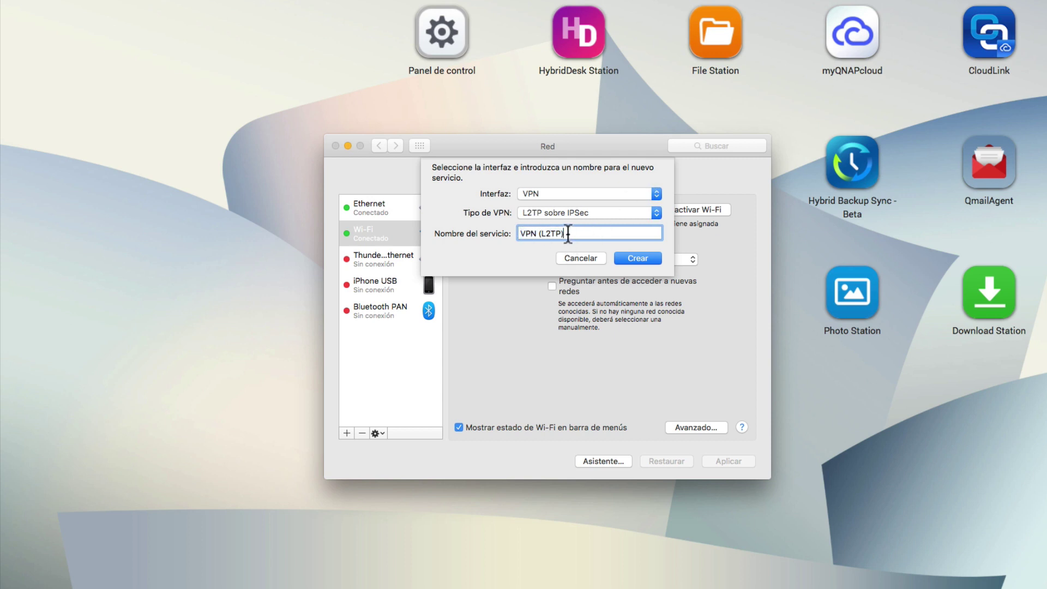
type("QNAP")
left_click(623, 256)
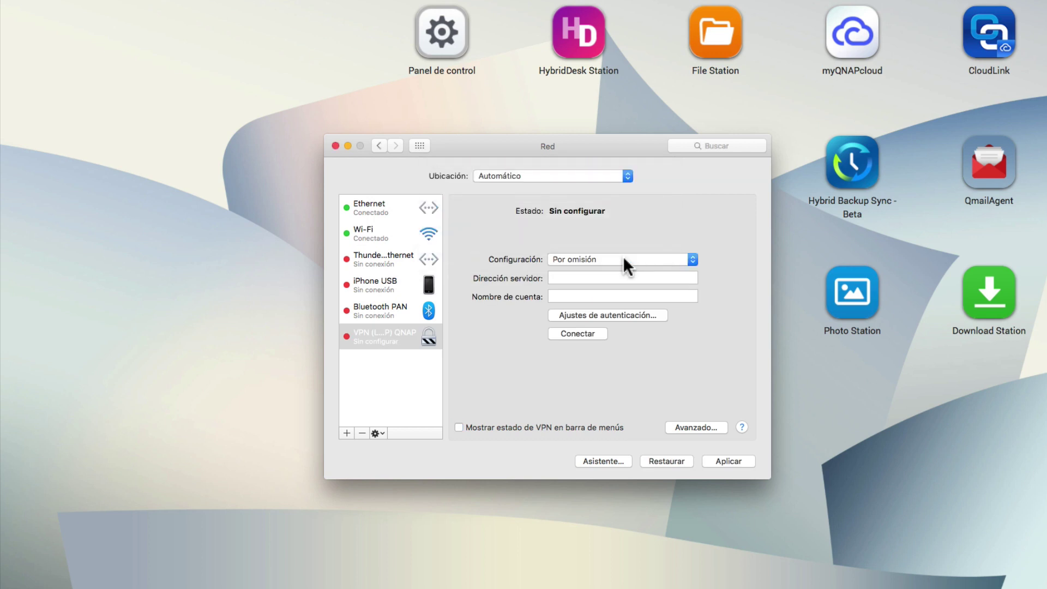
Step: Set the server address to the NAS's .myqnapcloud.com host and the account name to admin
left_click(659, 278)
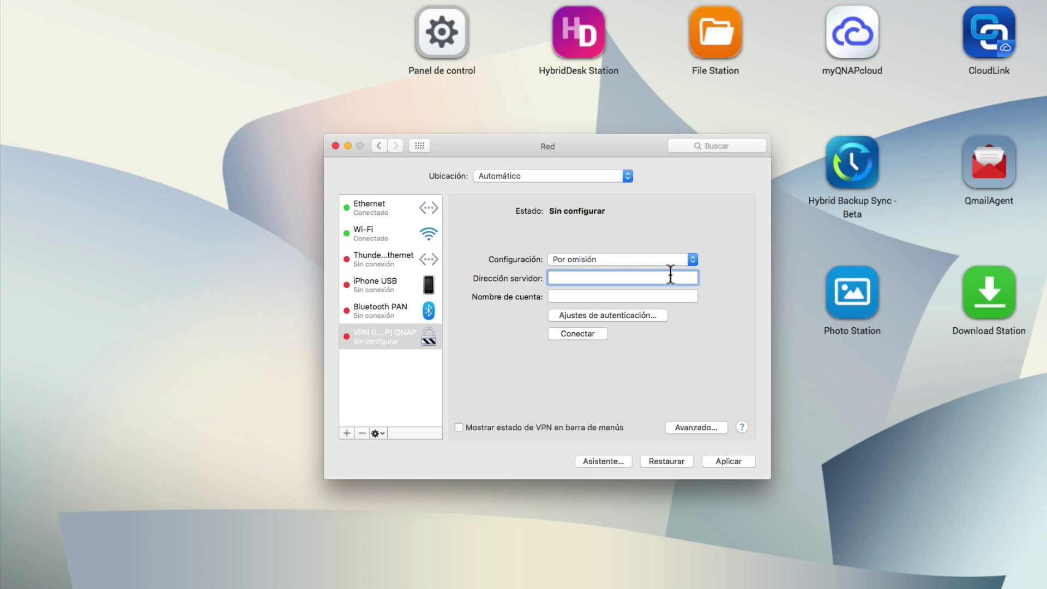
key("super+v")
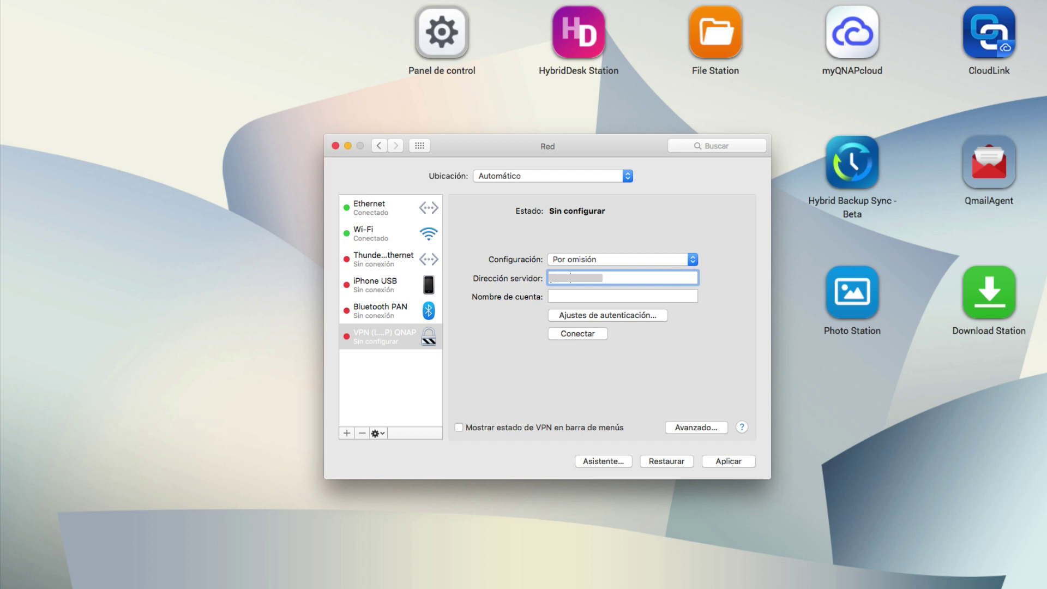
type(".myqnapcloud.com")
left_click(645, 295)
type("admin")
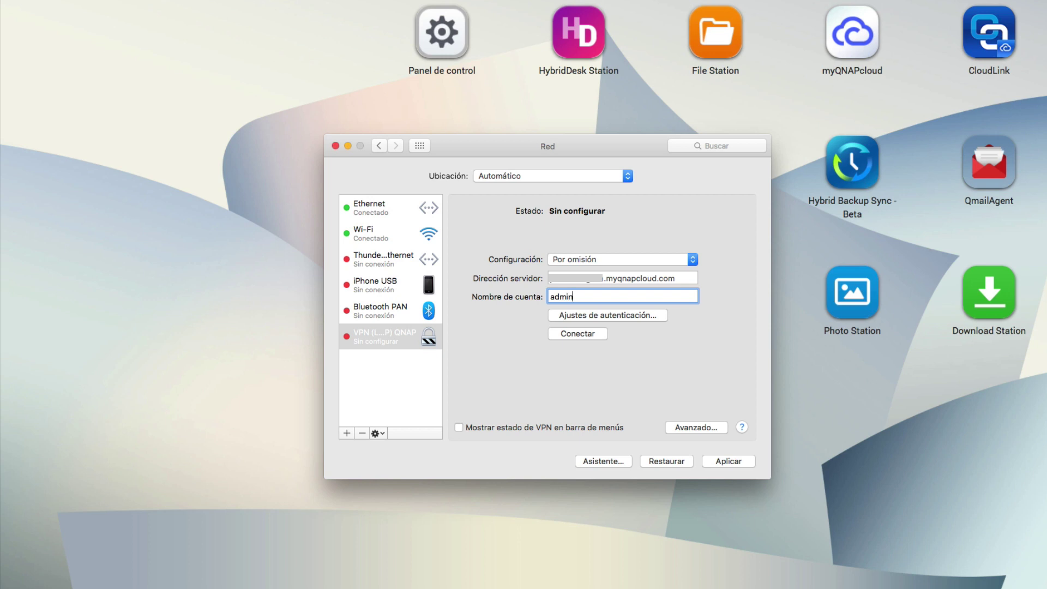
left_click(644, 317)
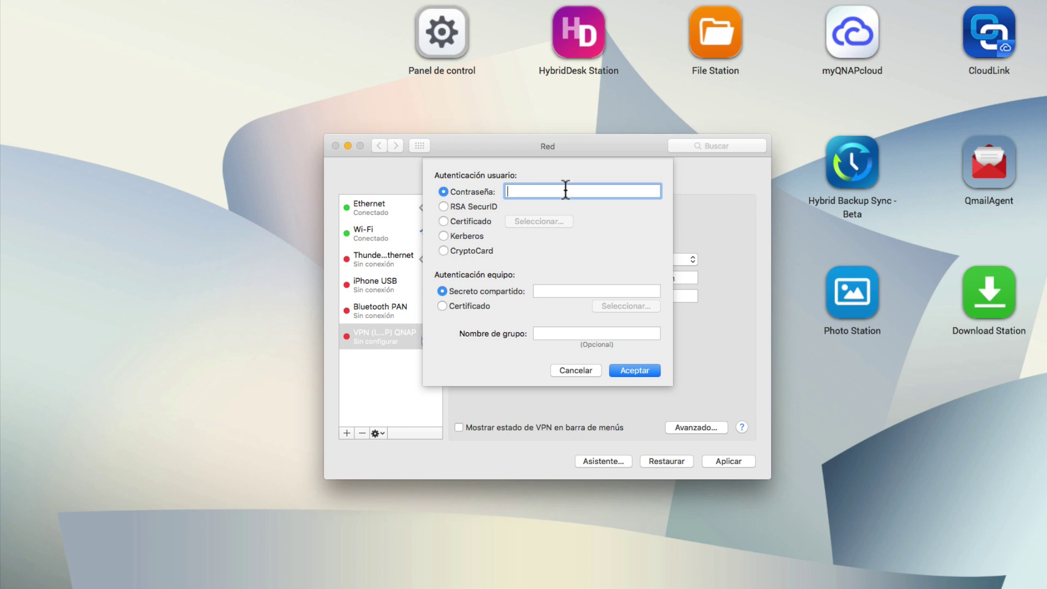
Step: Enter the account password and the shared secret in the authentication settings and confirm
type("••••••••••••")
left_click(571, 289)
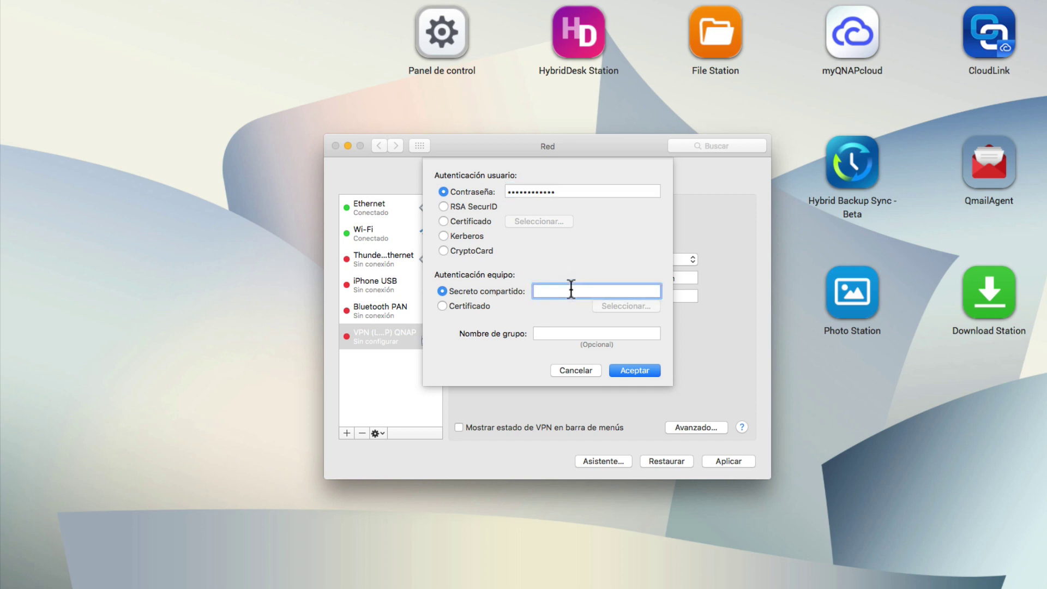
type("•••••••")
left_click(630, 371)
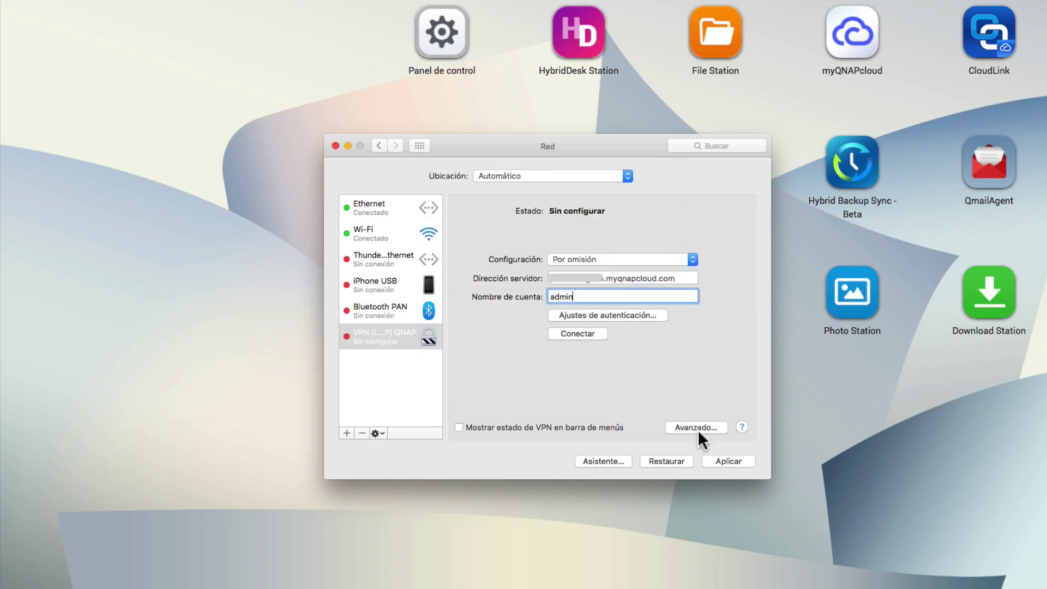
Step: Apply the VPN (L2TP) QNAP settings, show VPN status in the menu bar, and connect
left_click(717, 458)
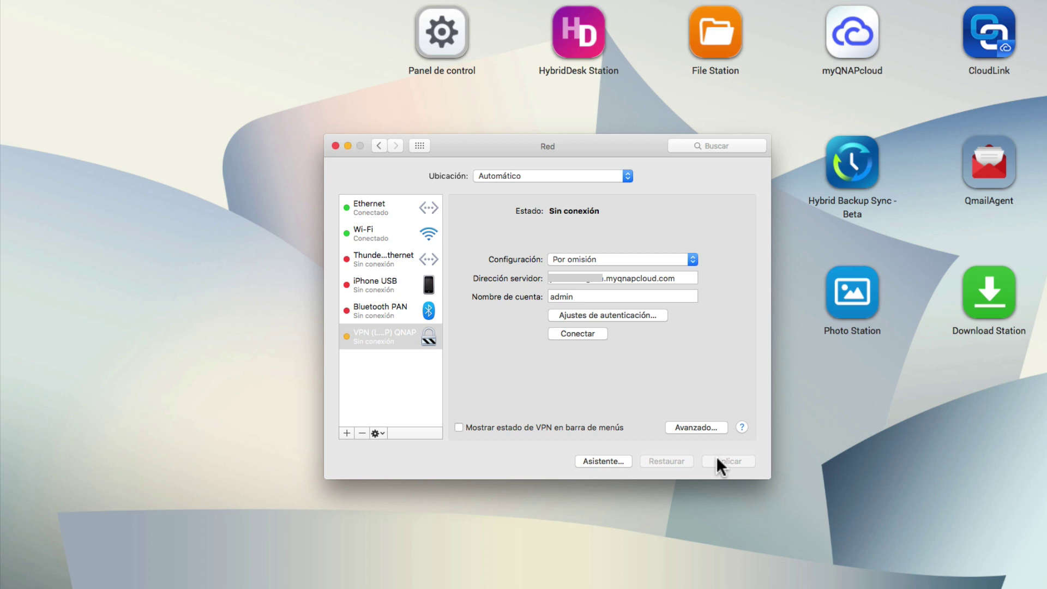
left_click(459, 428)
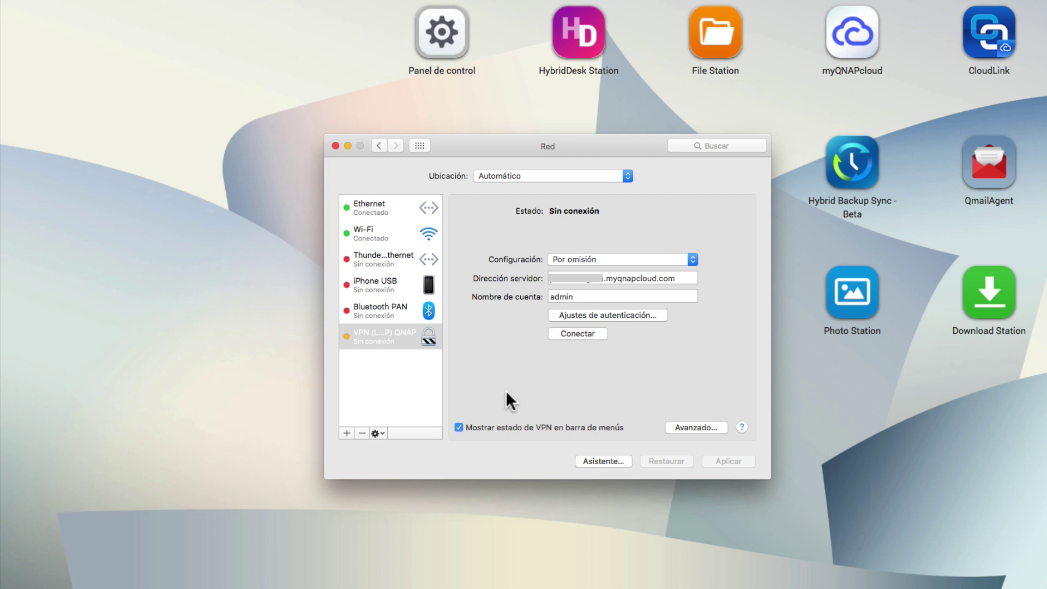
left_click(572, 334)
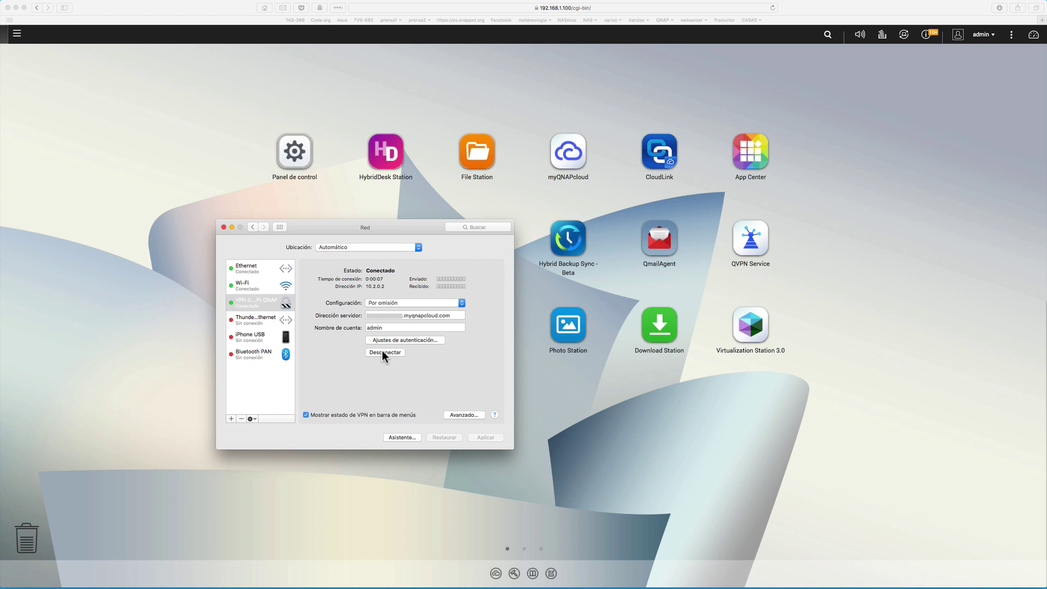
Step: Disconnect VPN (L2TP) QNAP from the menu-bar VPN icon, then reconnect it
mouse_move(946, 5)
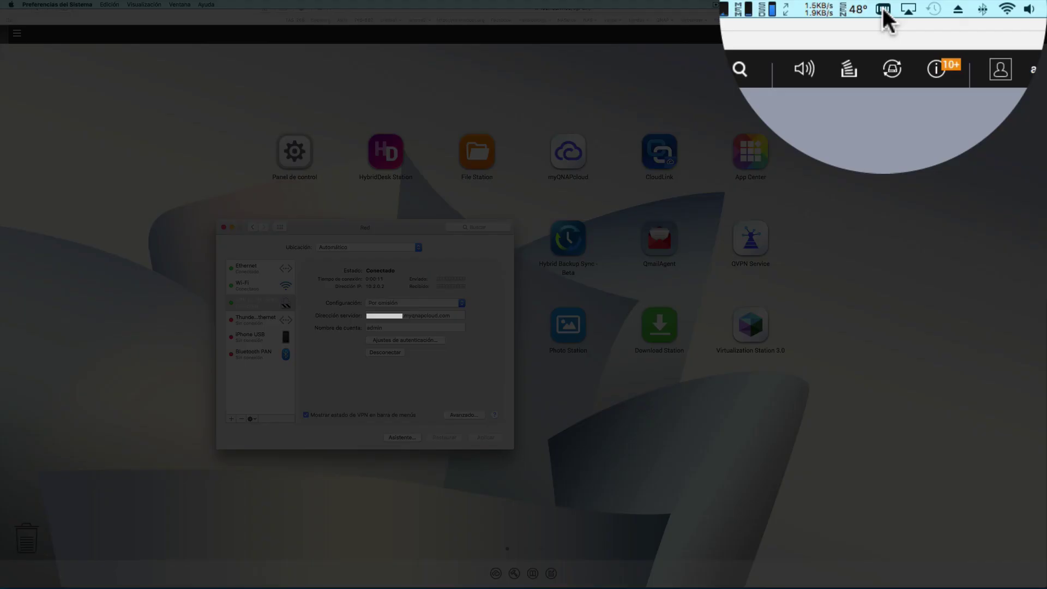
left_click(882, 7)
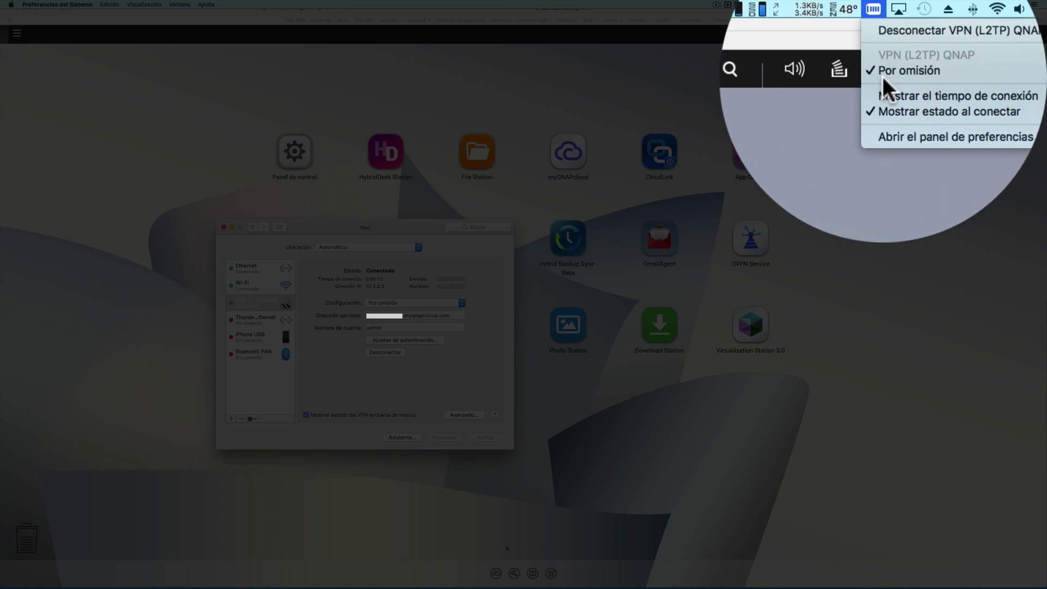
left_click(883, 32)
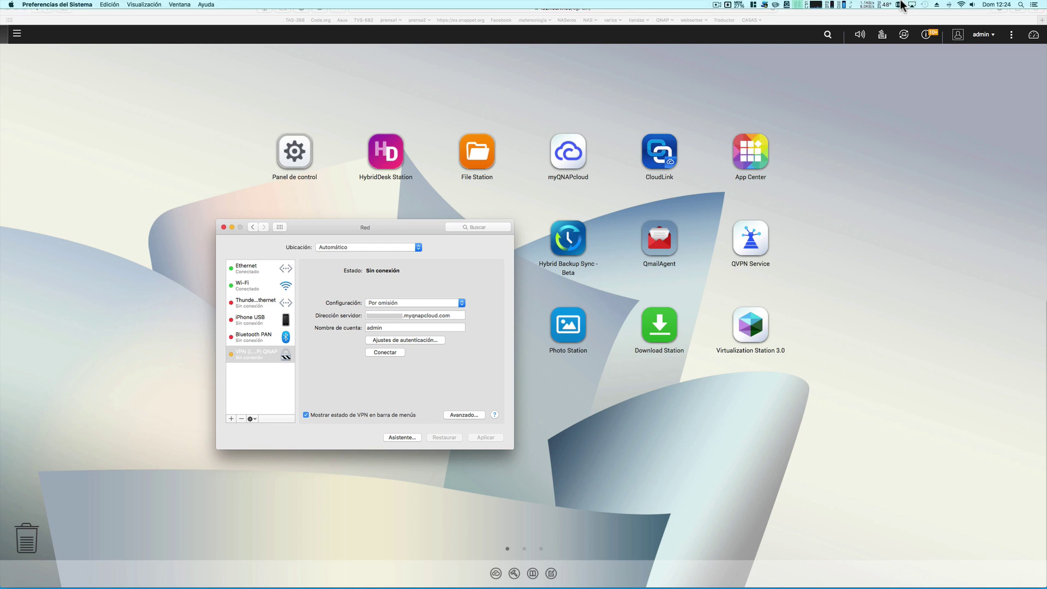
left_click(899, 4)
left_click(905, 15)
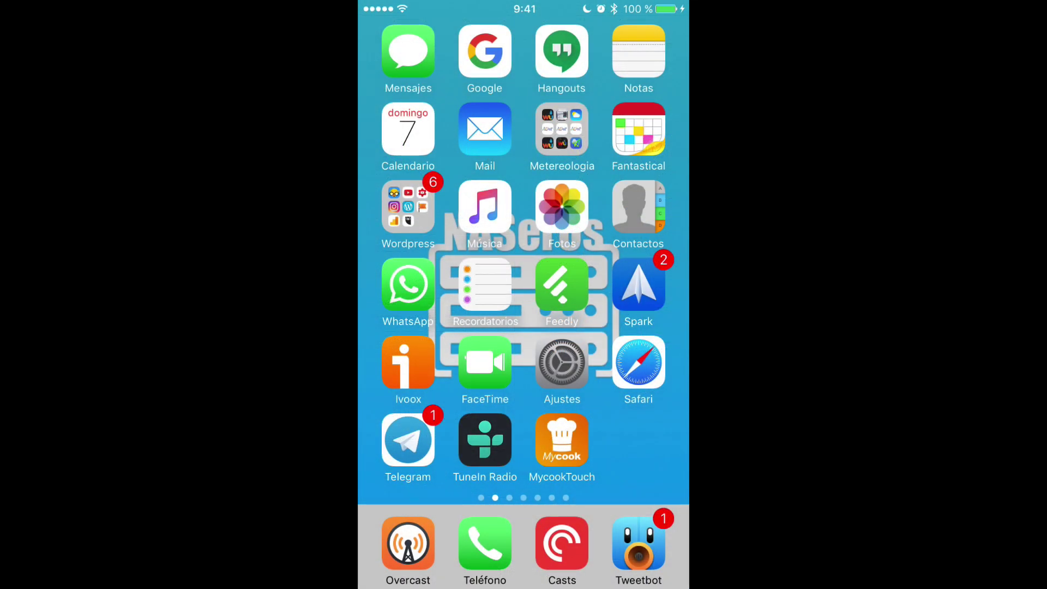
Step: In iPhone Settings, add a new VPN configuration and set its Tipo to L2TP
left_click(562, 362)
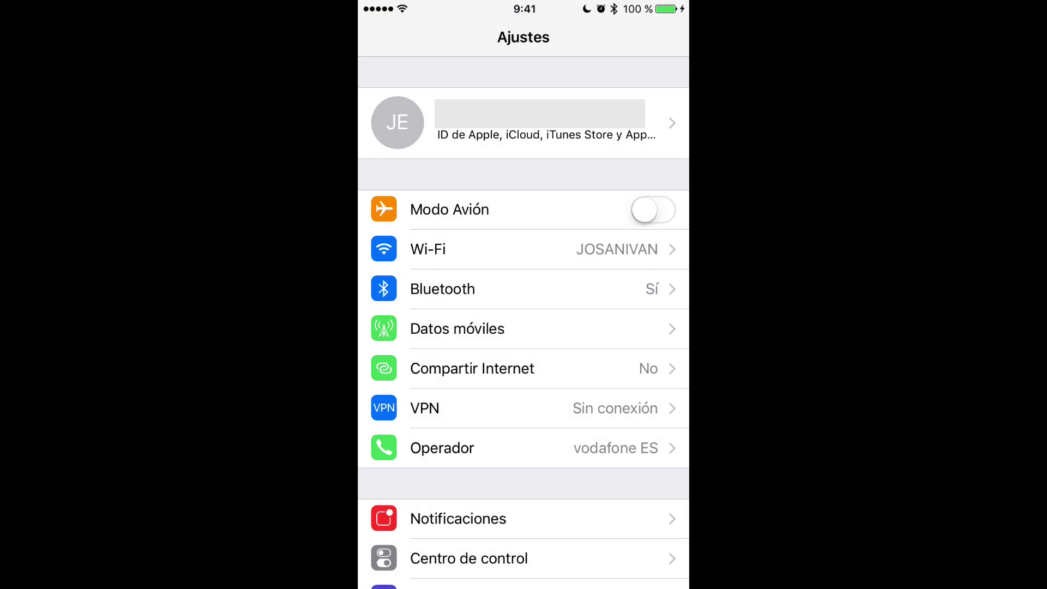
left_click(425, 408)
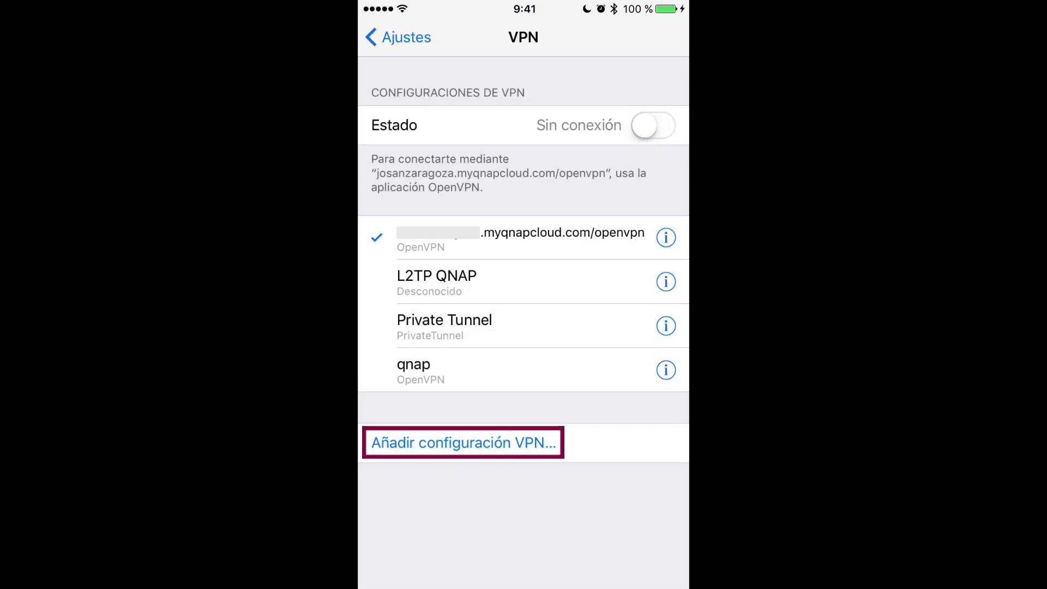
left_click(464, 443)
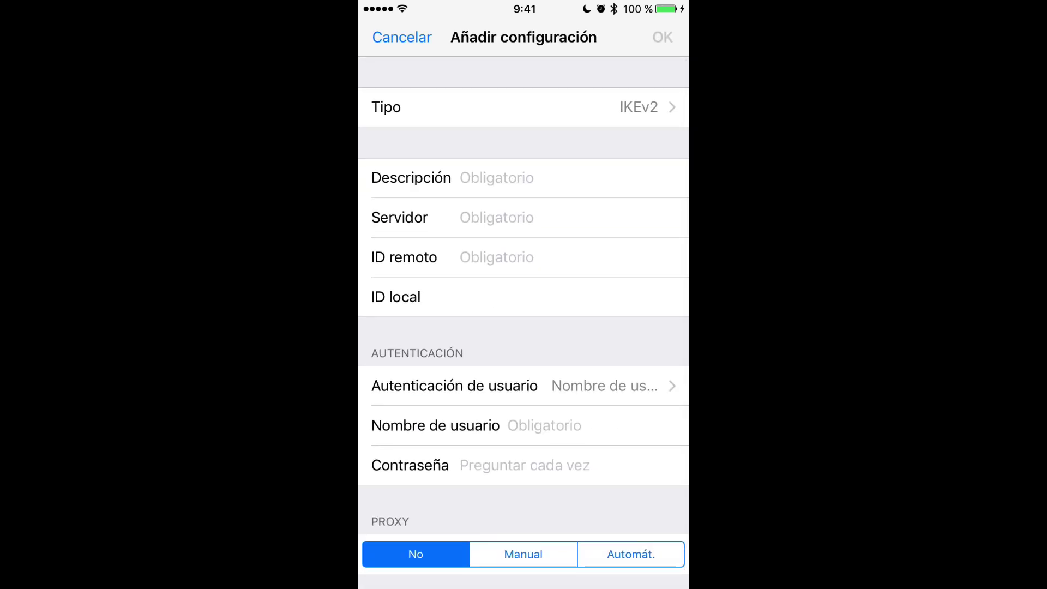
left_click(524, 107)
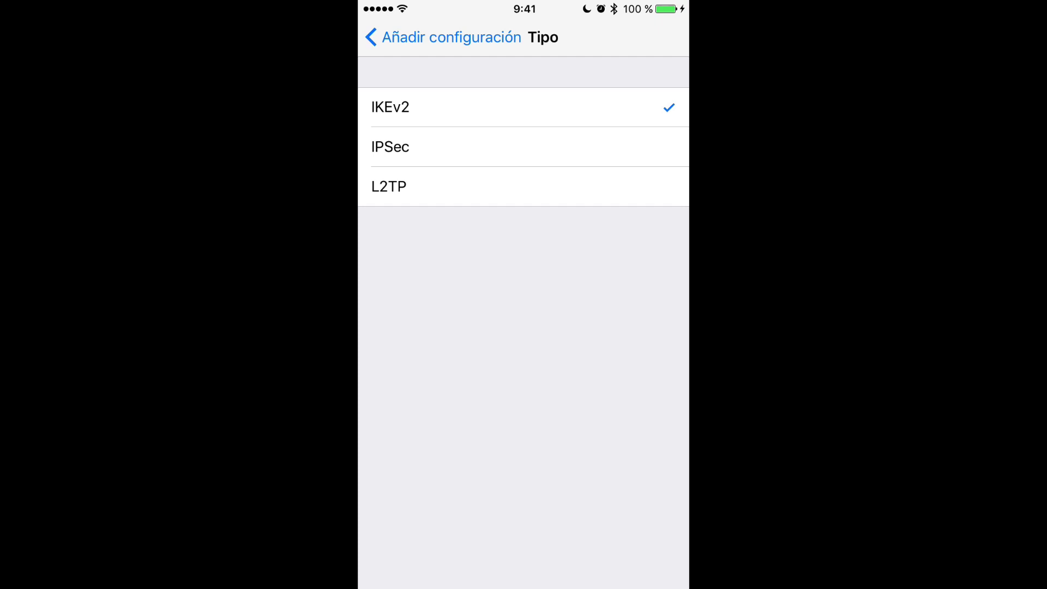
left_click(389, 186)
left_click(442, 37)
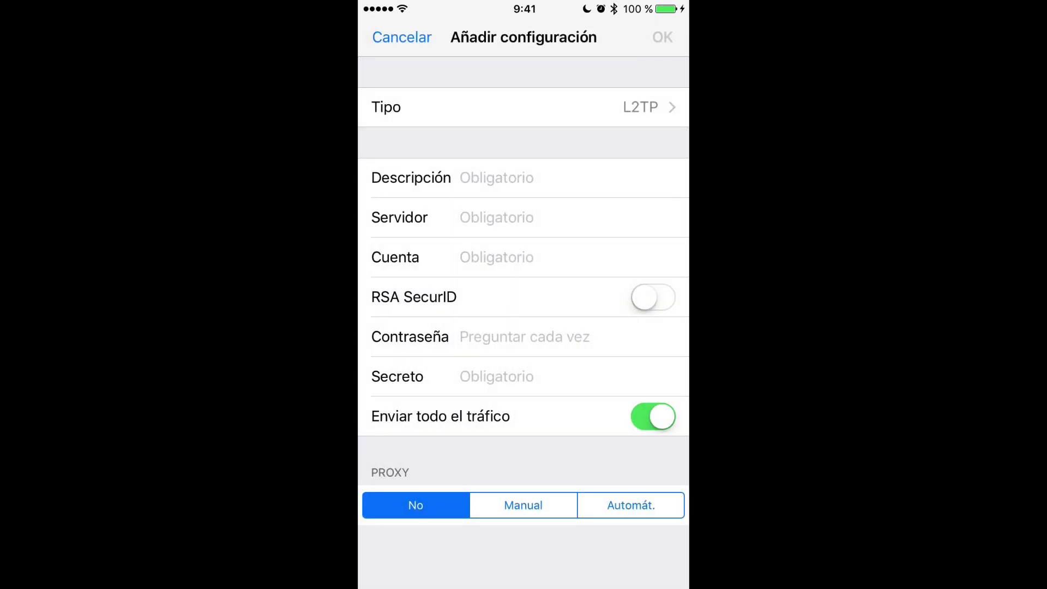
Step: Save the 'L2TP NAS' VPN configuration with the myqnapcloud server, account admin and its password
left_click(459, 177)
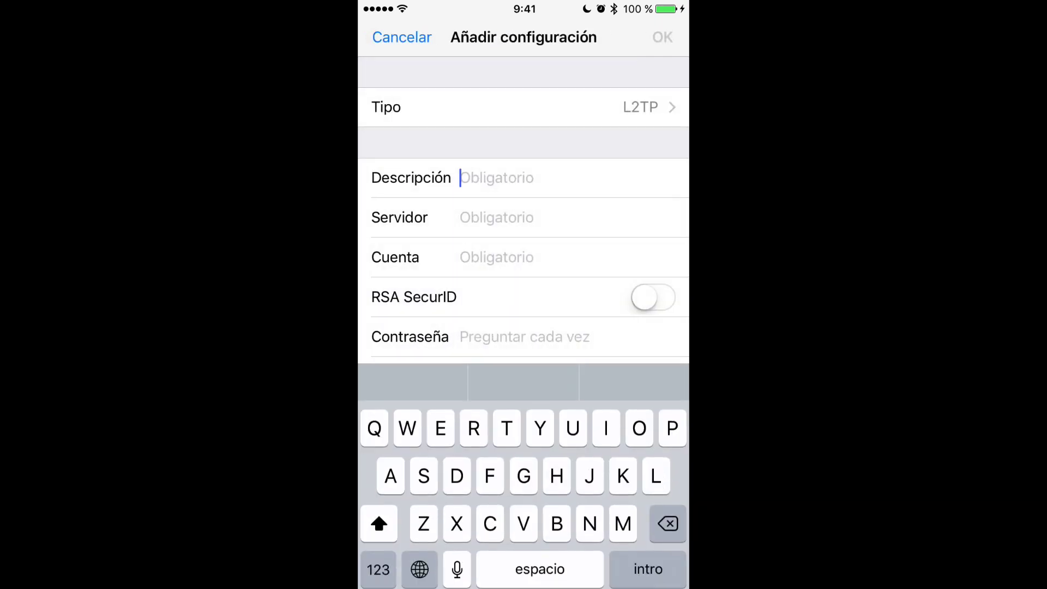
type("L")
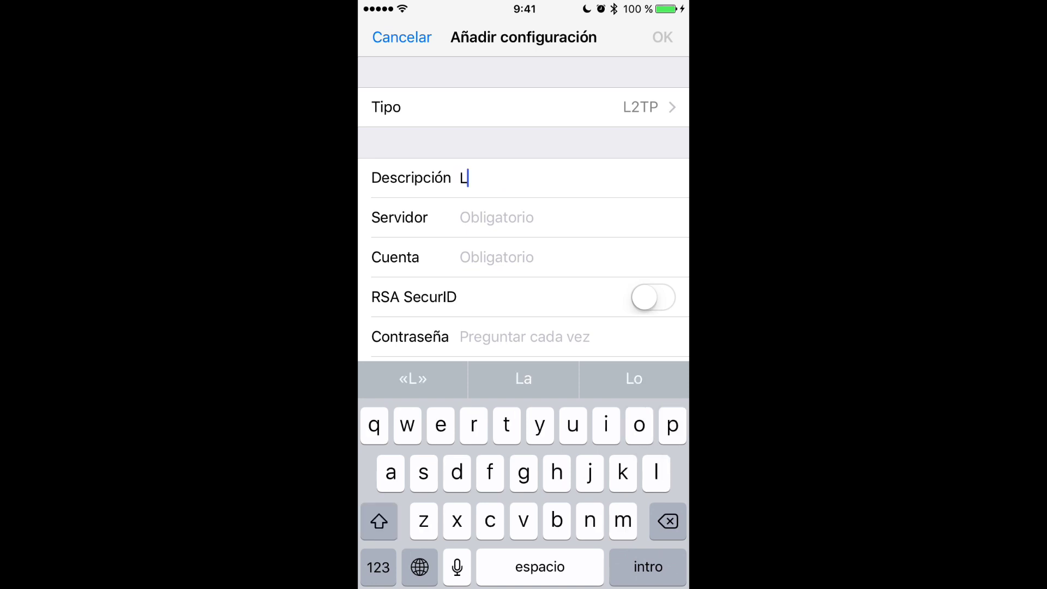
type("2TP NAS")
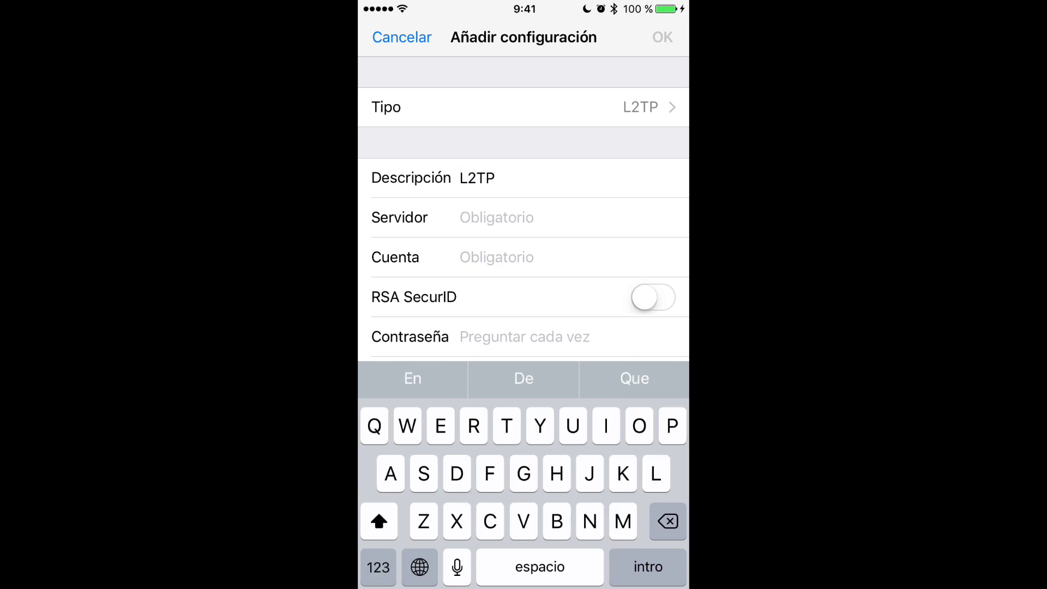
left_click(491, 217)
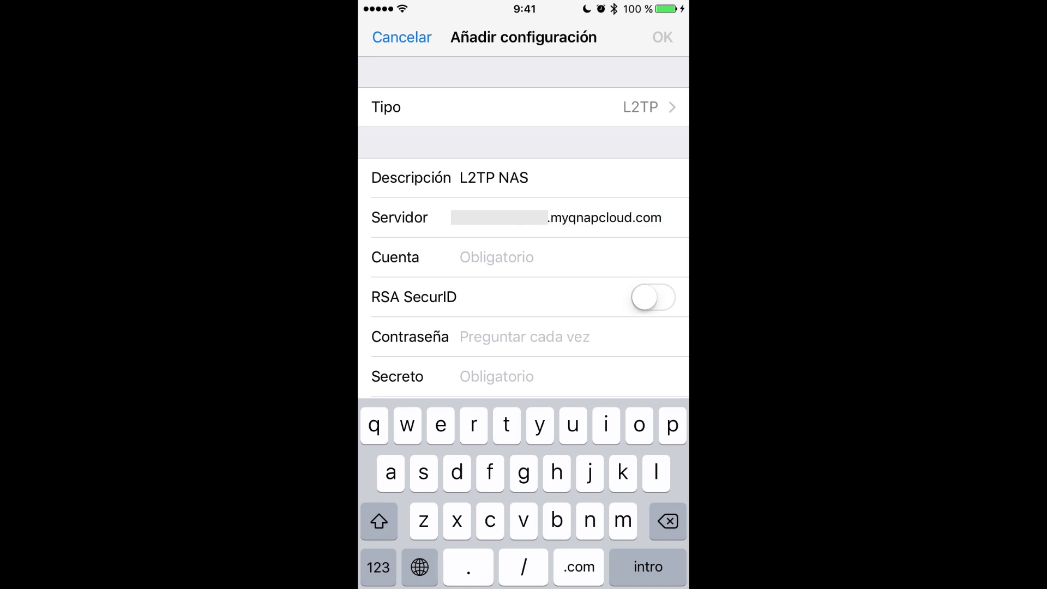
left_click(496, 256)
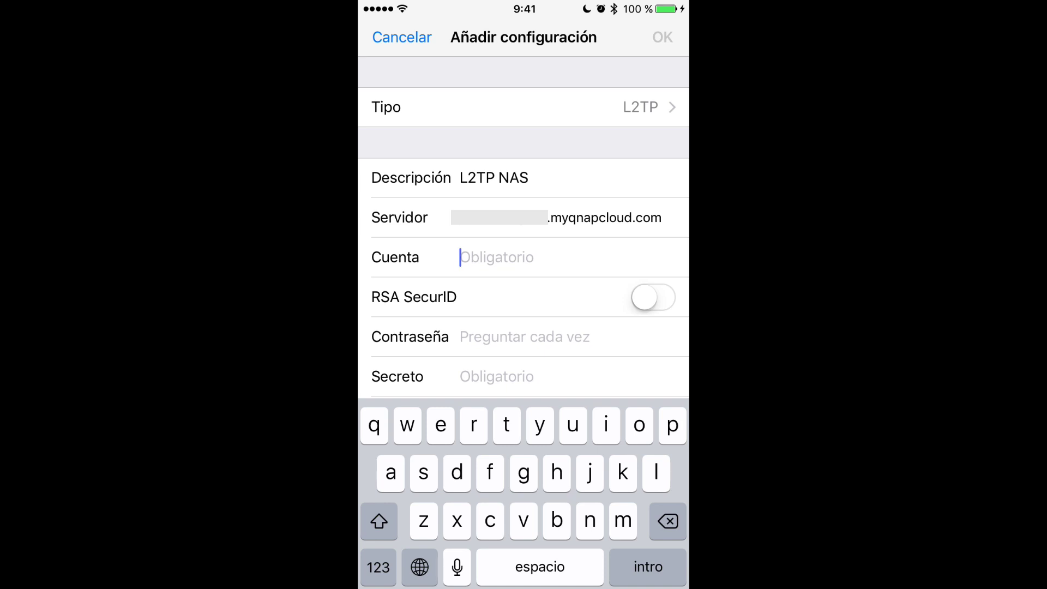
type("admin")
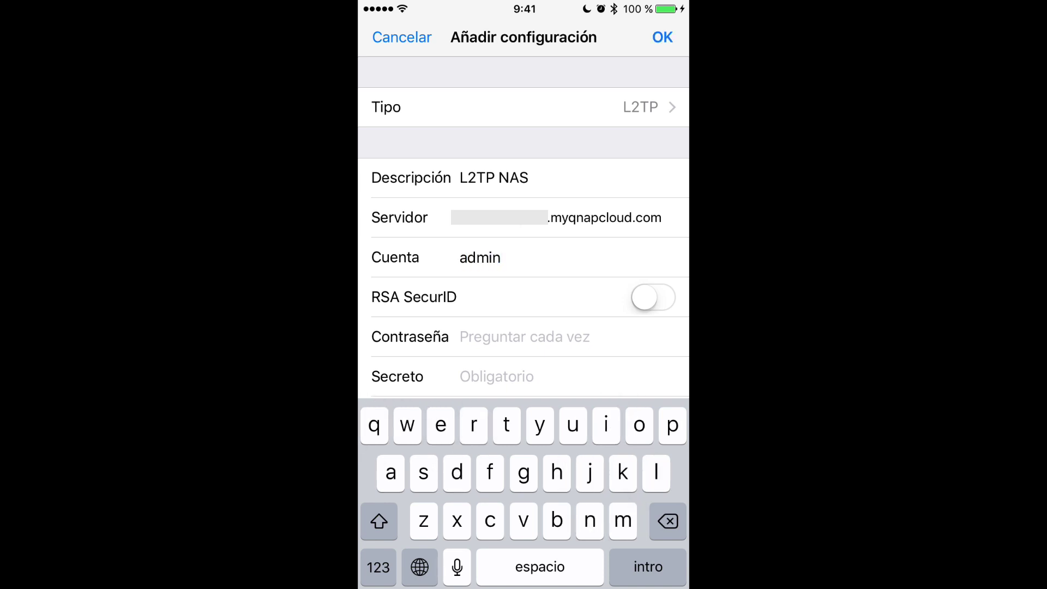
left_click(523, 337)
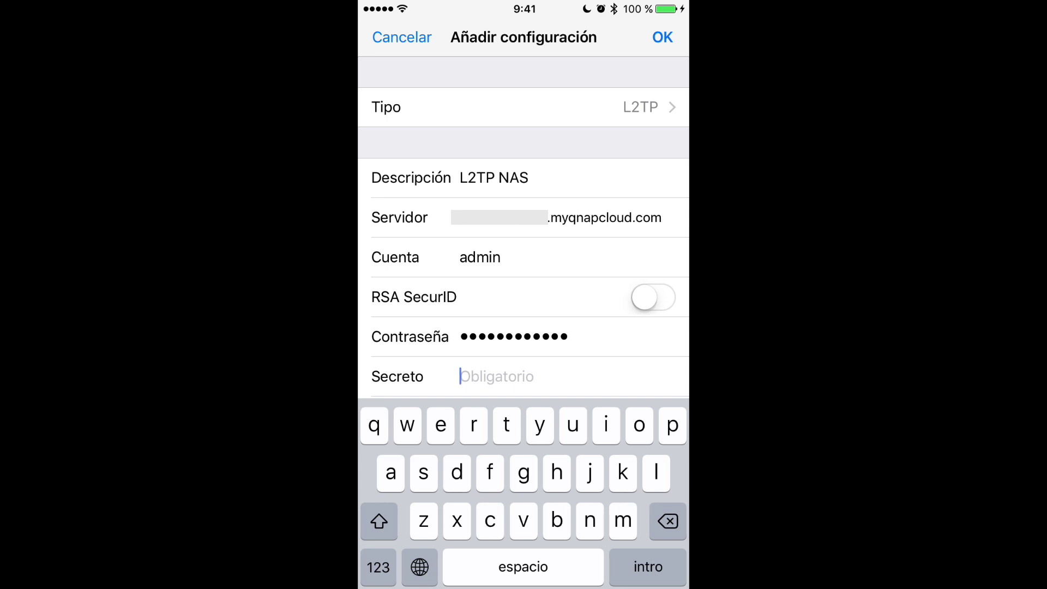
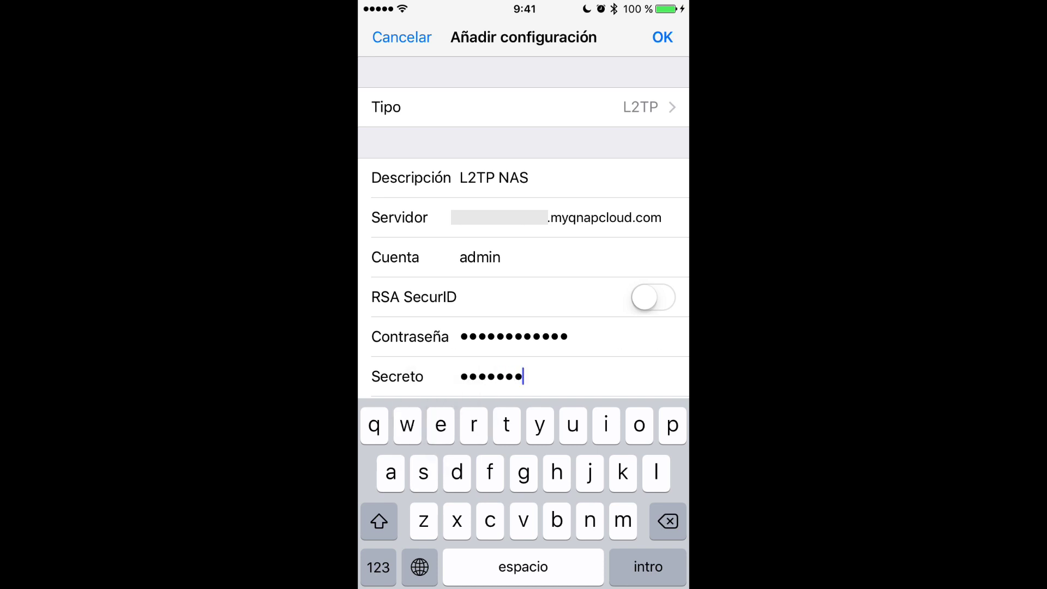
left_click(663, 37)
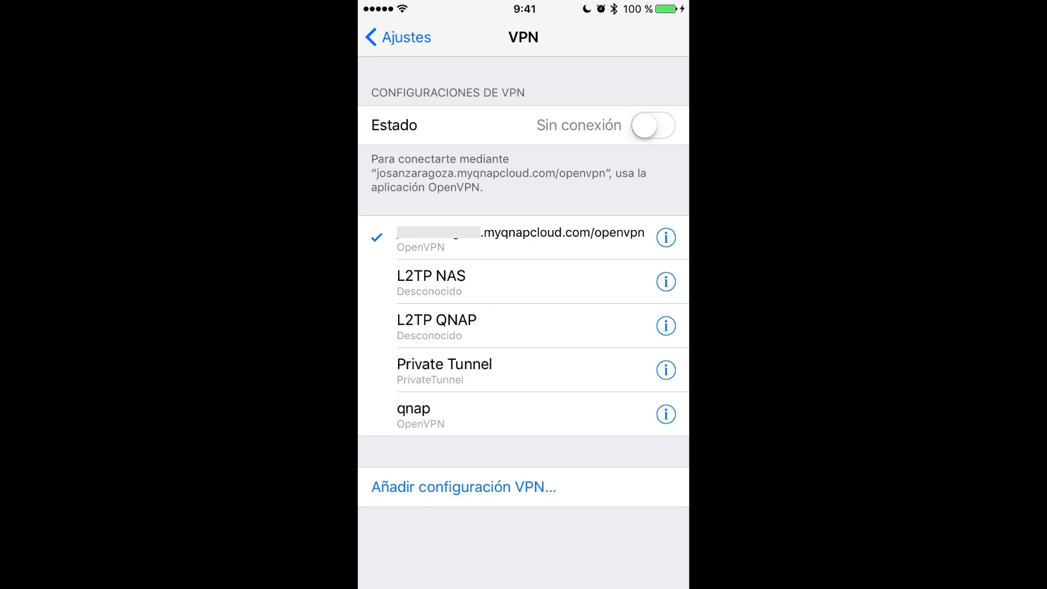